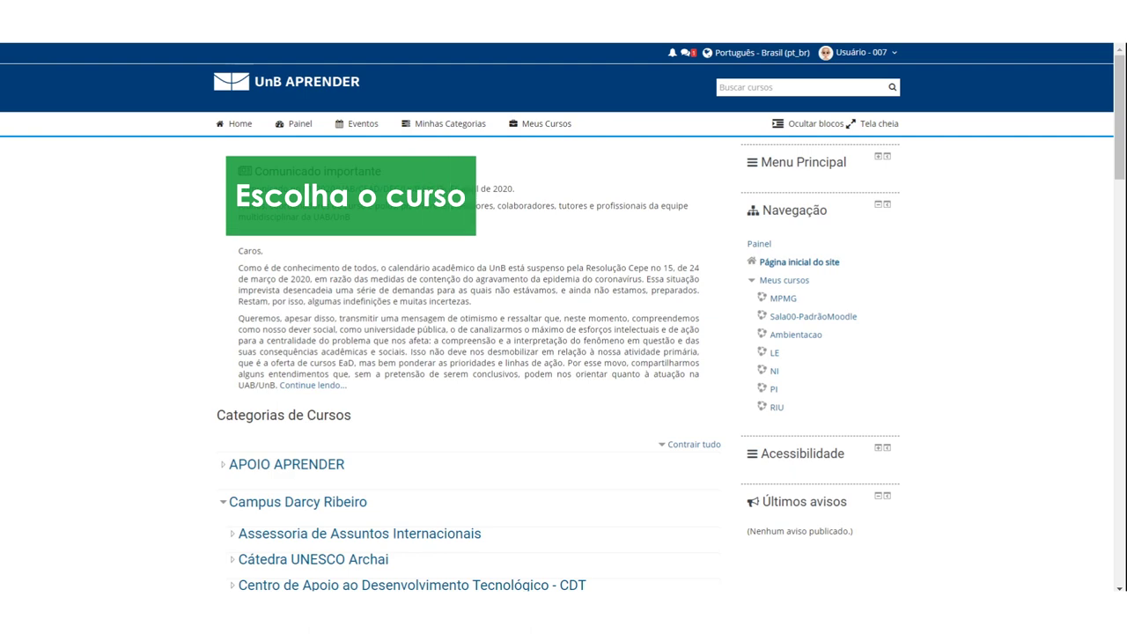
# - Open the Sala00-PadrãoMoodle course and turn on its editing mode
pyautogui.click(532, 123)
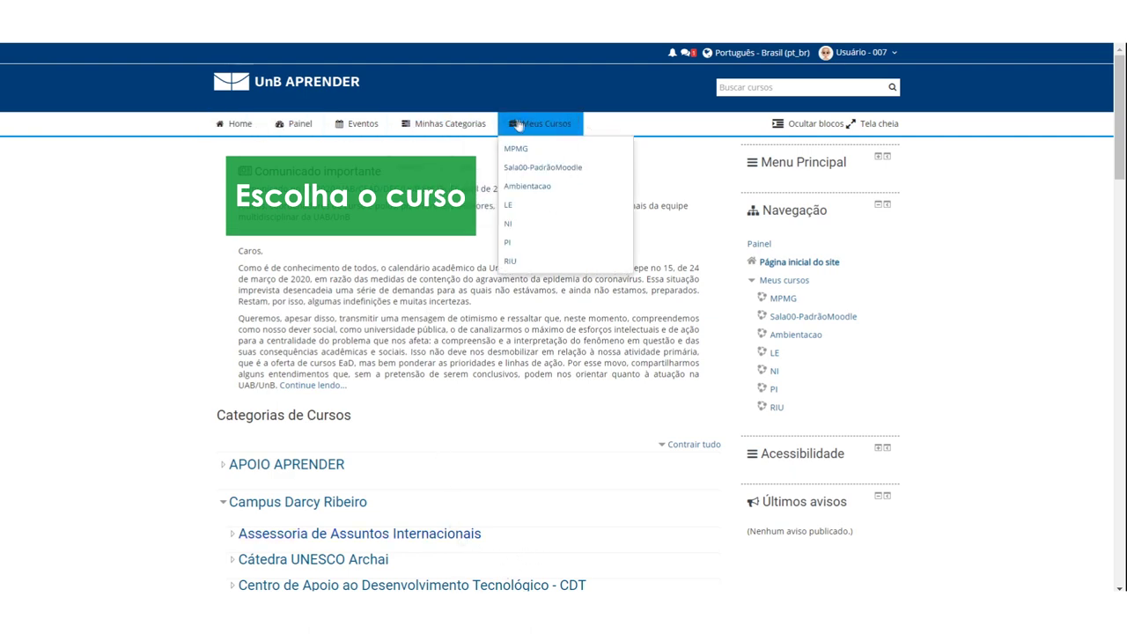
pyautogui.click(529, 169)
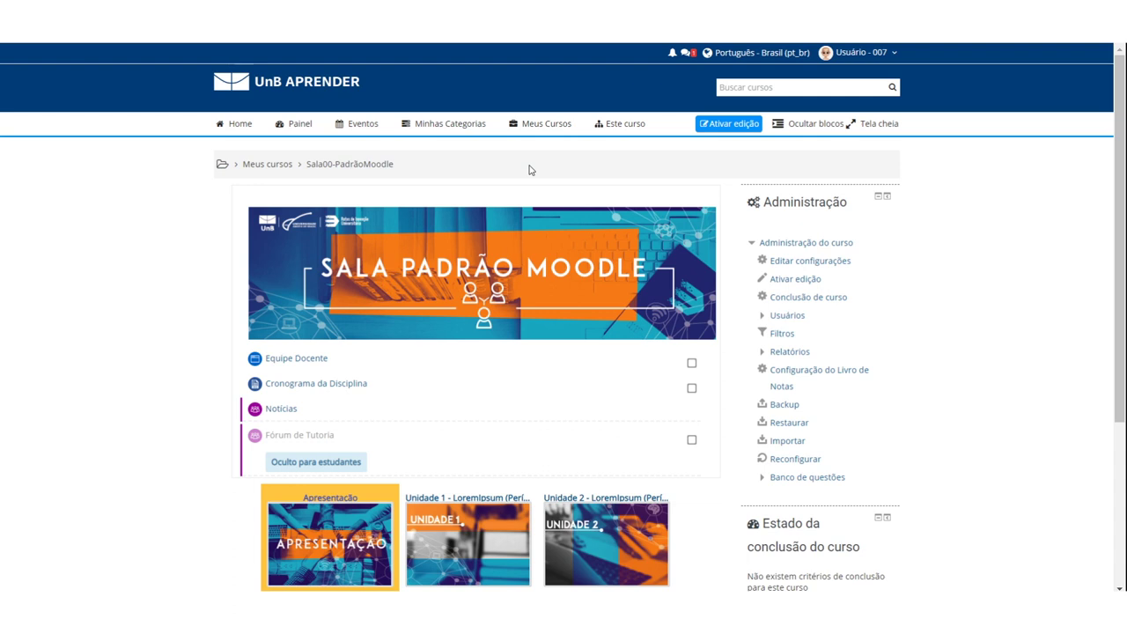
pyautogui.click(705, 127)
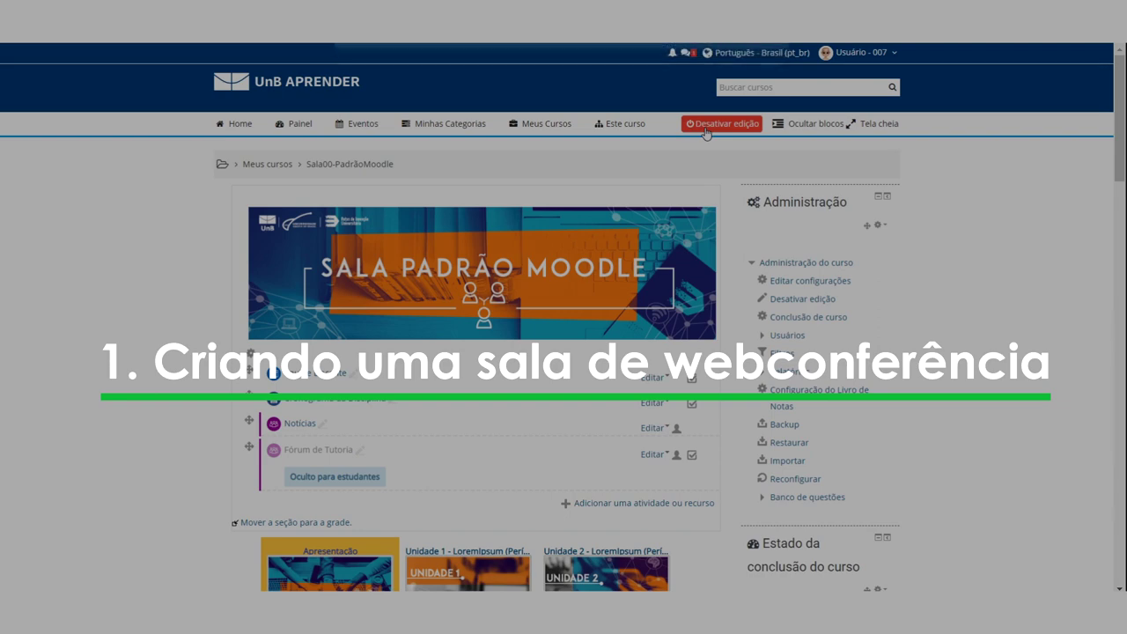
# - Add a BigBlueButtonBN activity to the course's first section, below Fórum de Tutoria
pyautogui.scroll(-2, 592, 470)
pyautogui.scroll(-2, 593, 470)
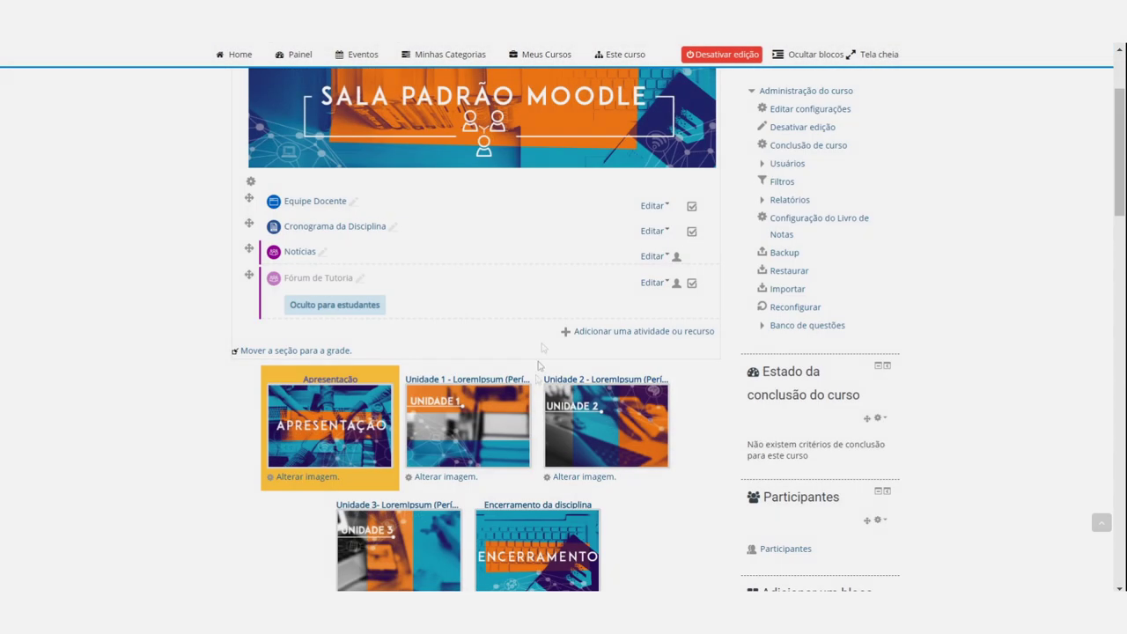
pyautogui.click(585, 335)
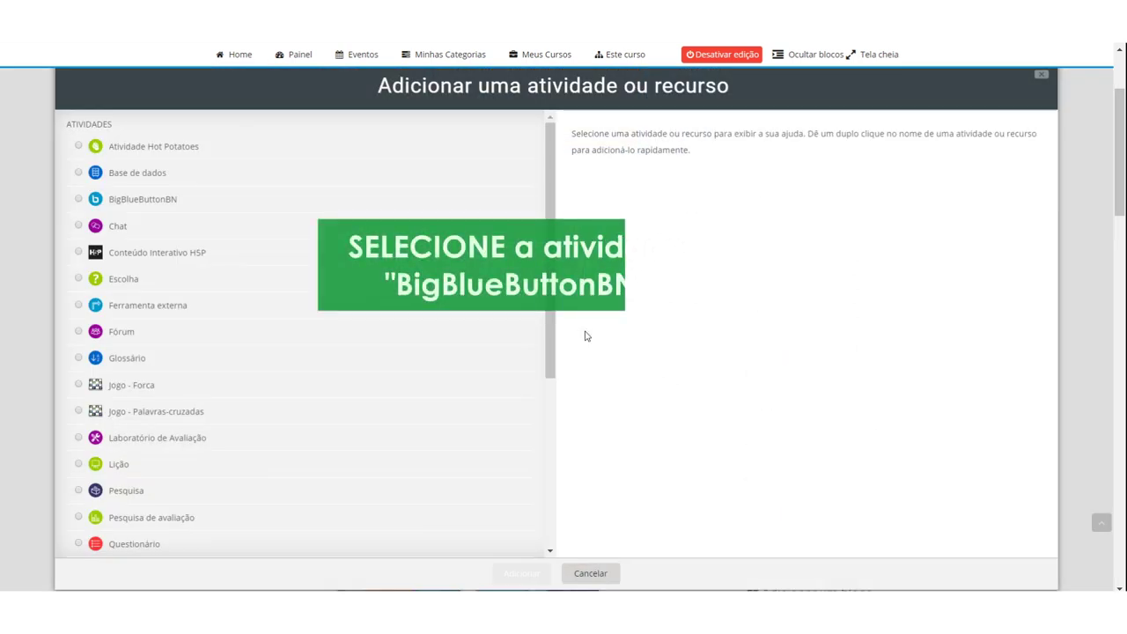
pyautogui.click(209, 201)
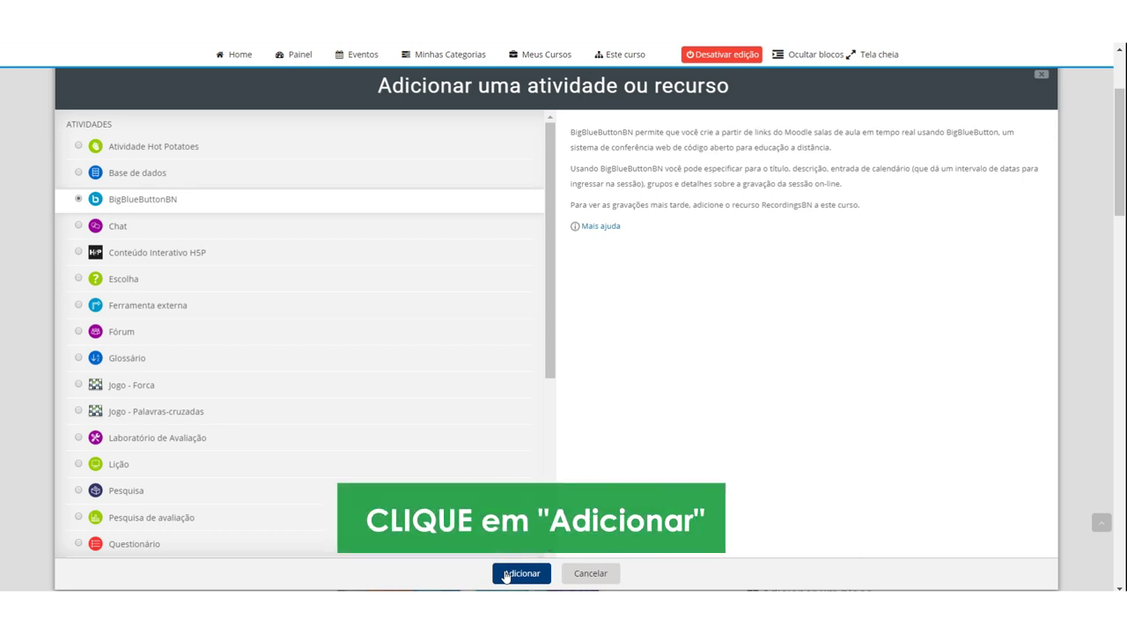
pyautogui.click(506, 575)
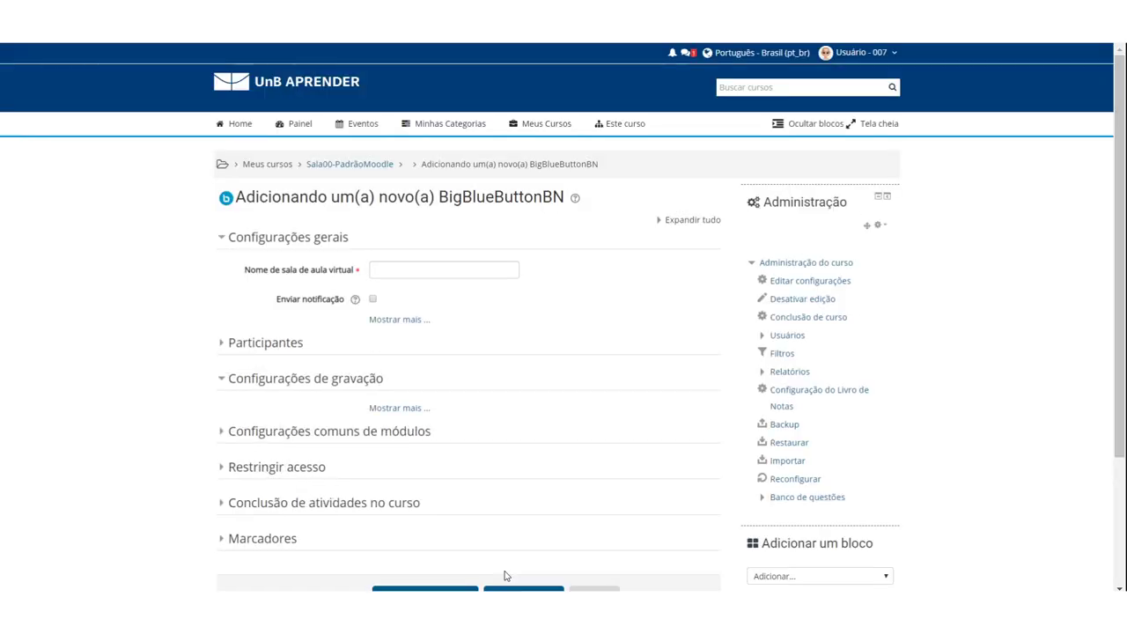
# - Name the virtual classroom "Aula de teste"
pyautogui.click(423, 272)
pyautogui.write('u')
pyautogui.press('BackSpace')
pyautogui.write('Aula ')
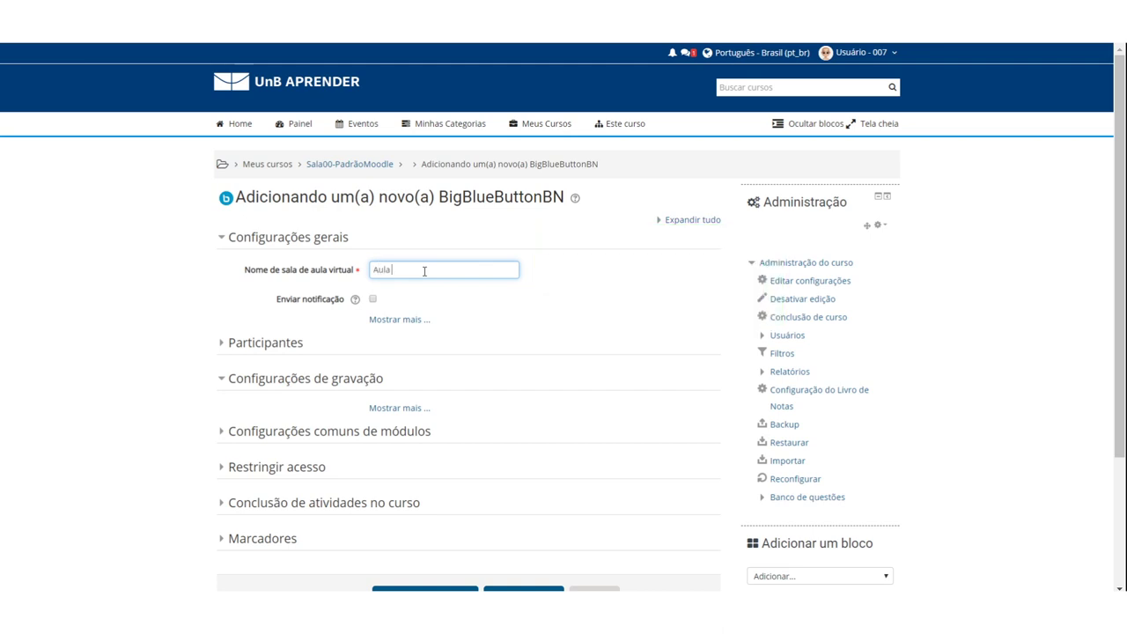
pyautogui.write('de teste')
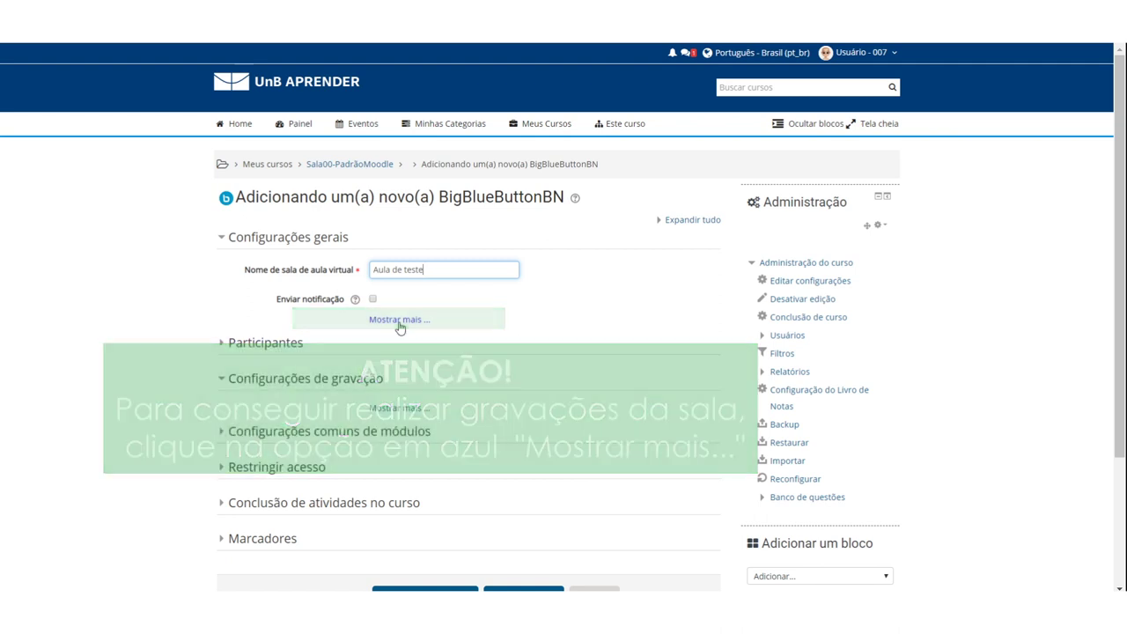
# - Show the additional general settings, enable the Gravar option for the room, and collapse the general settings
pyautogui.click(399, 319)
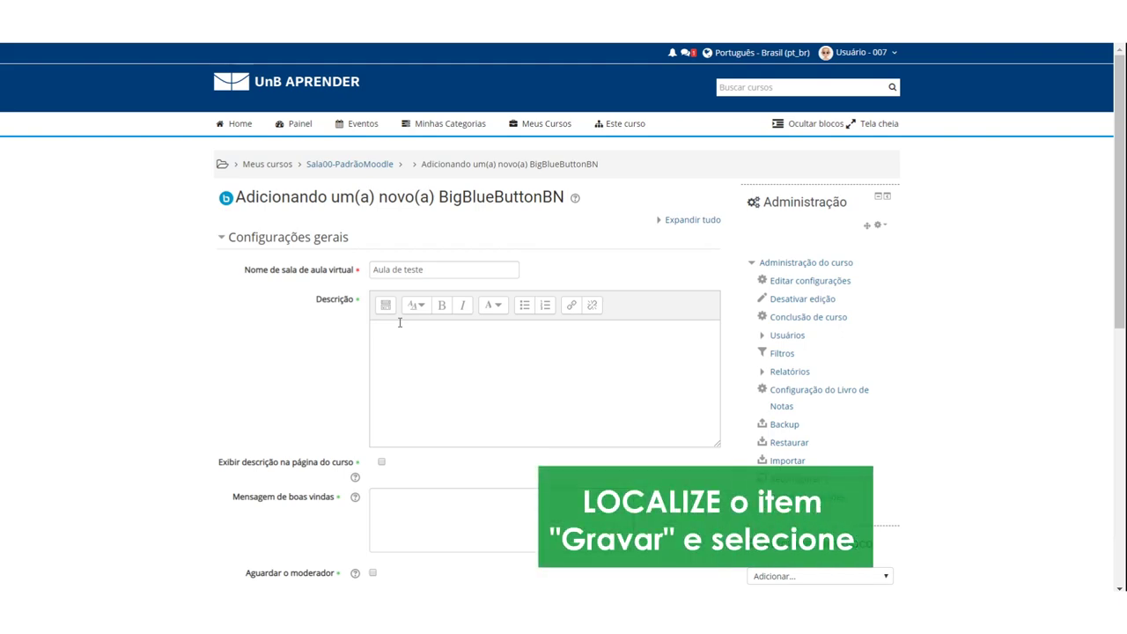
pyautogui.click(398, 327)
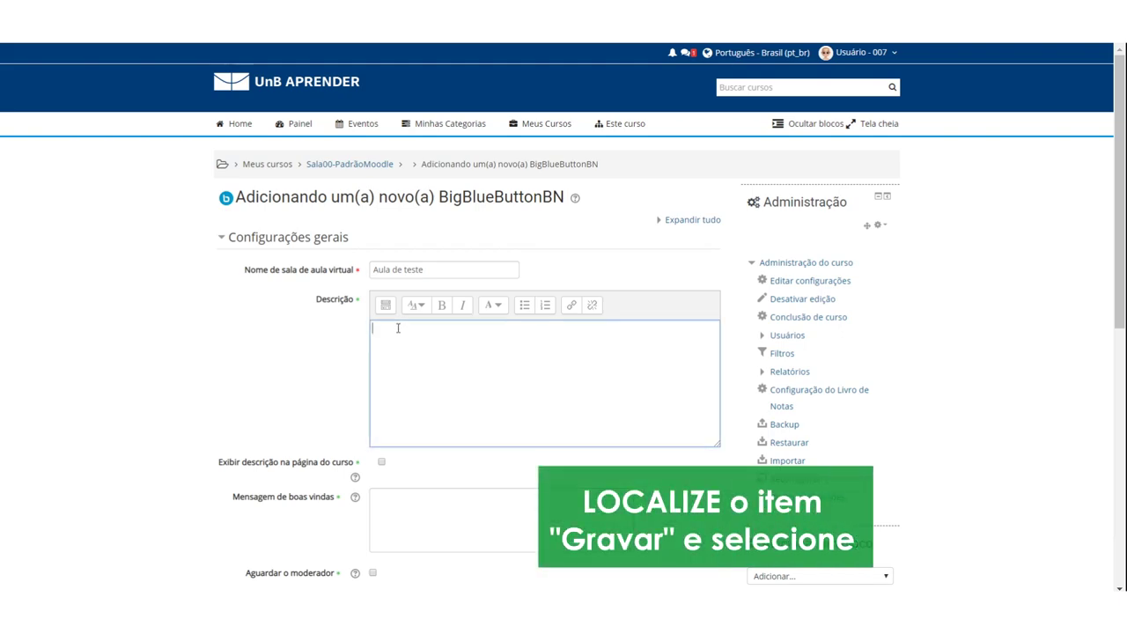
pyautogui.scroll(-2, 398, 304)
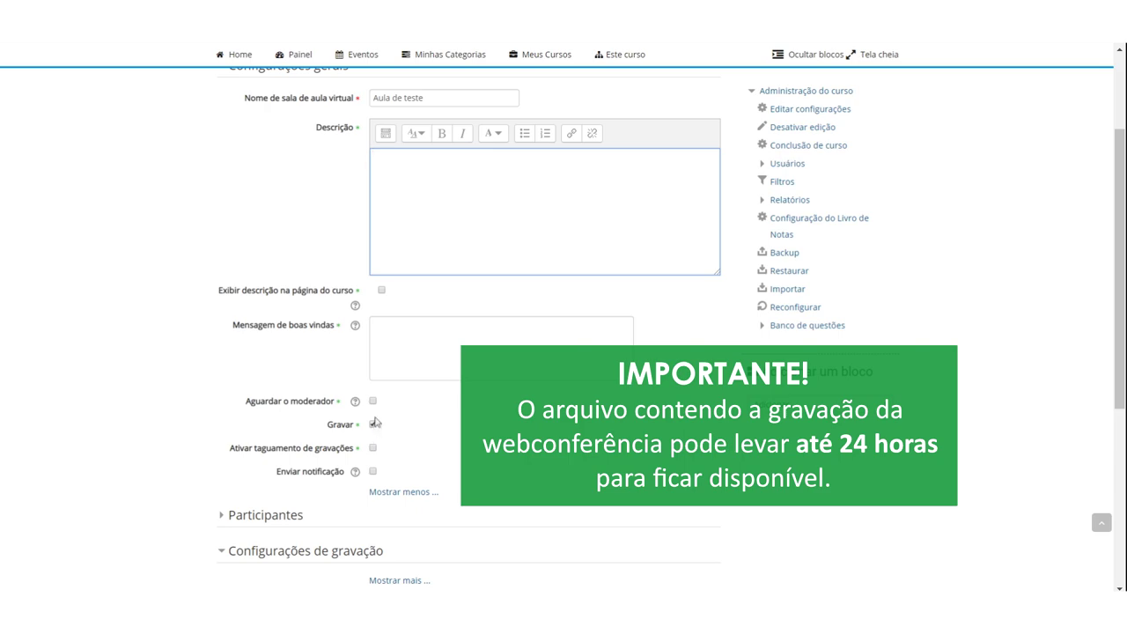
pyautogui.scroll(3, 227, 240)
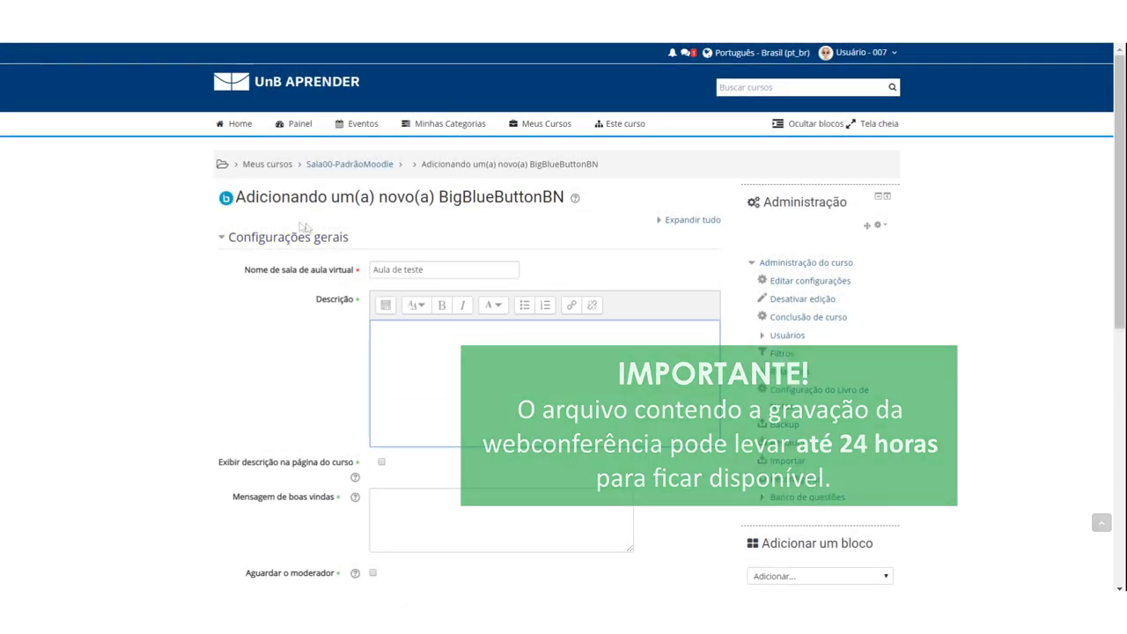
pyautogui.click(227, 237)
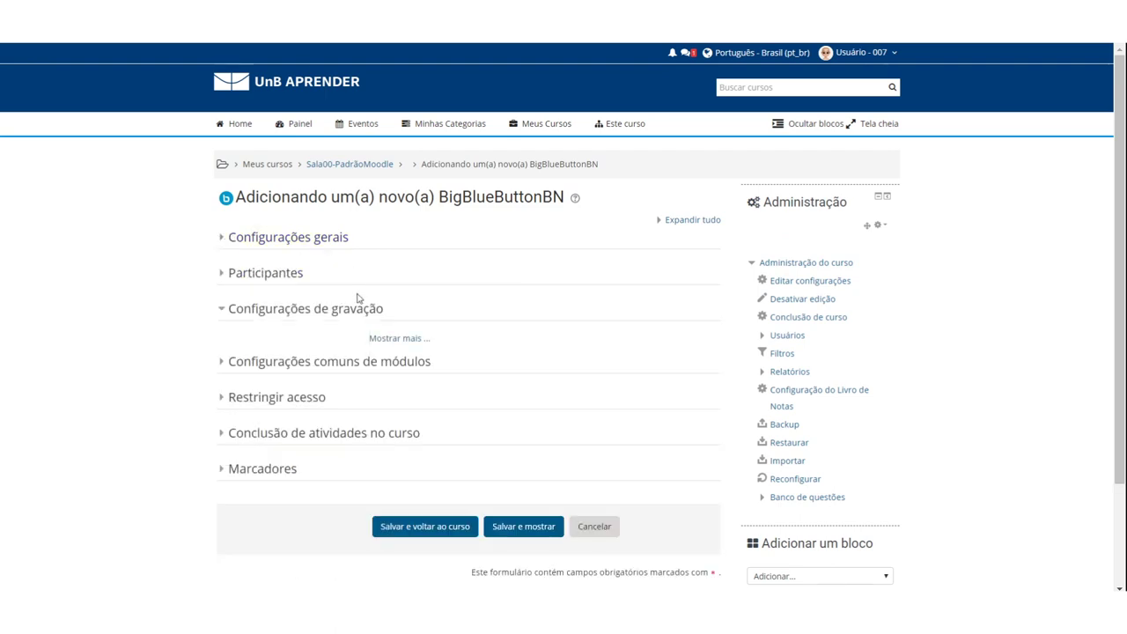
# - Check the participant roles, keeping all enrolled users as Visualizador, and save the activity, returning to the course
pyautogui.click(231, 274)
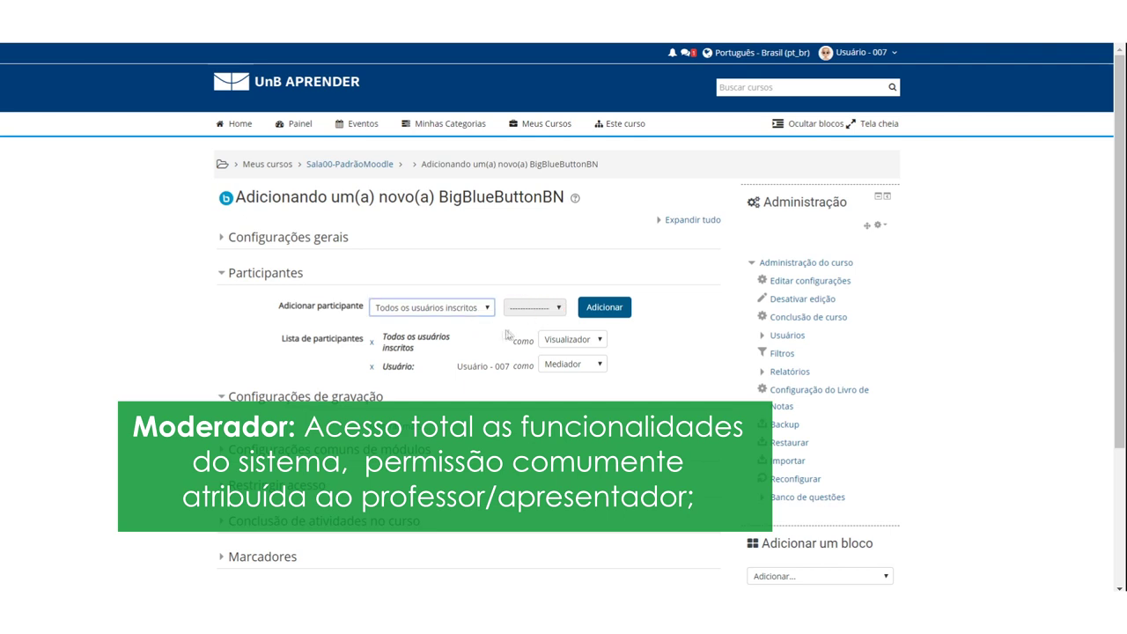
pyautogui.click(588, 341)
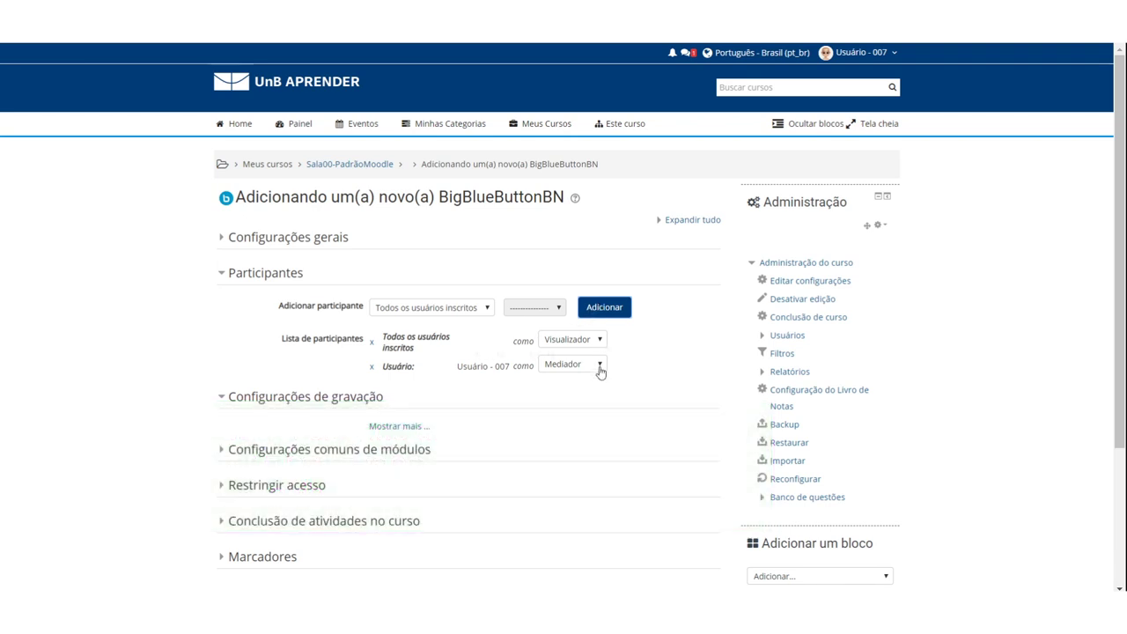
pyautogui.scroll(-2, 410, 403)
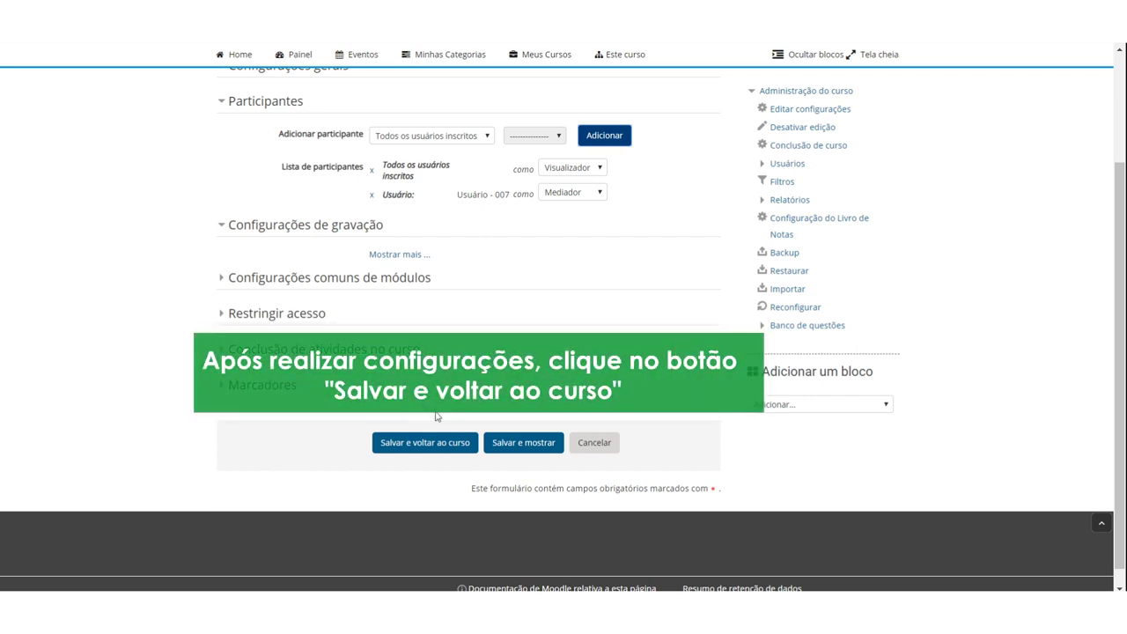
pyautogui.click(425, 442)
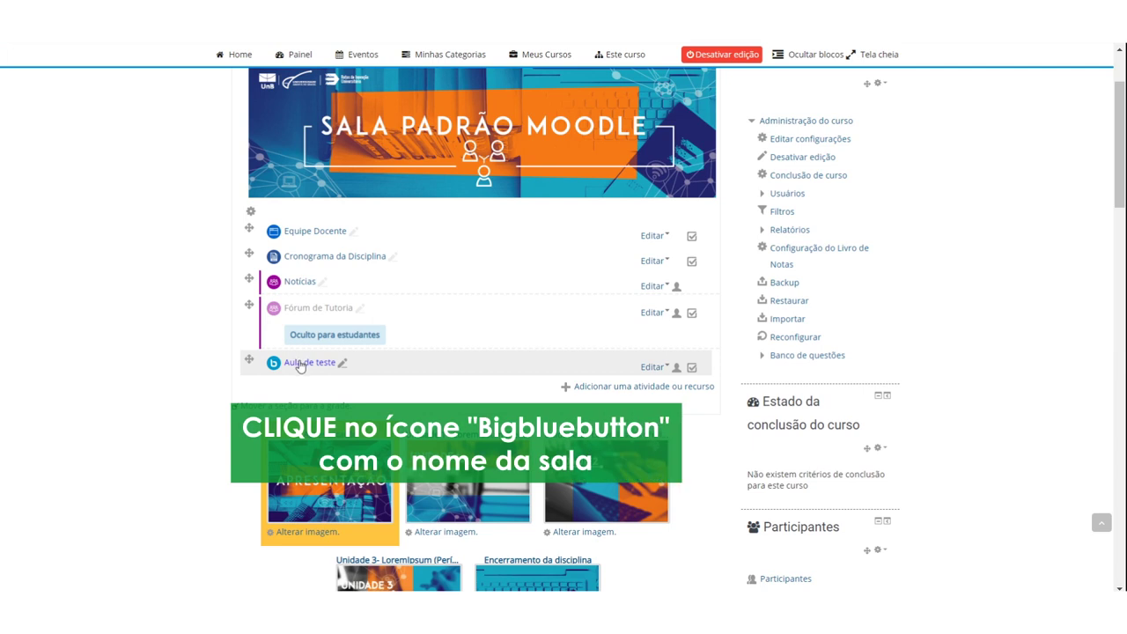
# - Enter the Aula de teste web conference session and join its audio with the microphone, granting access to the media device
pyautogui.click(300, 363)
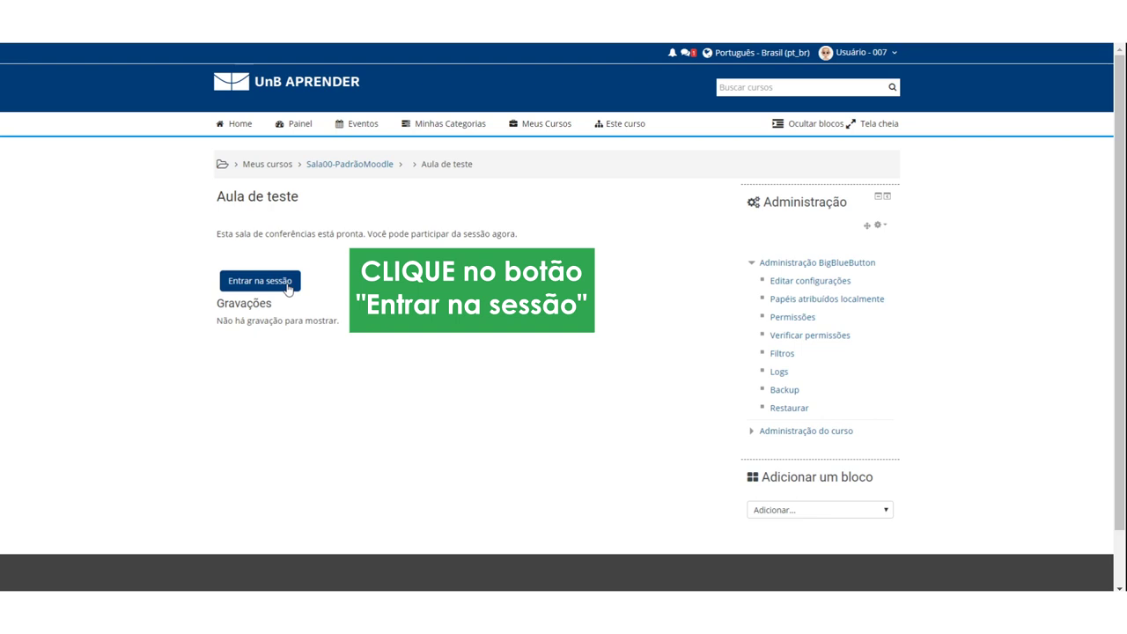
pyautogui.click(260, 281)
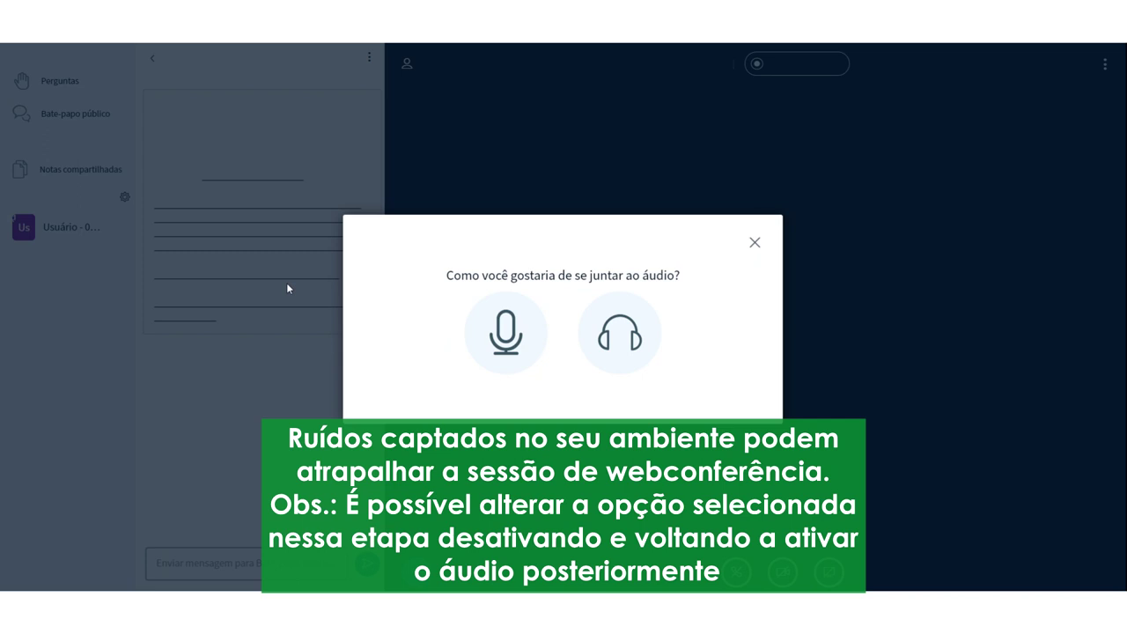
pyautogui.click(514, 328)
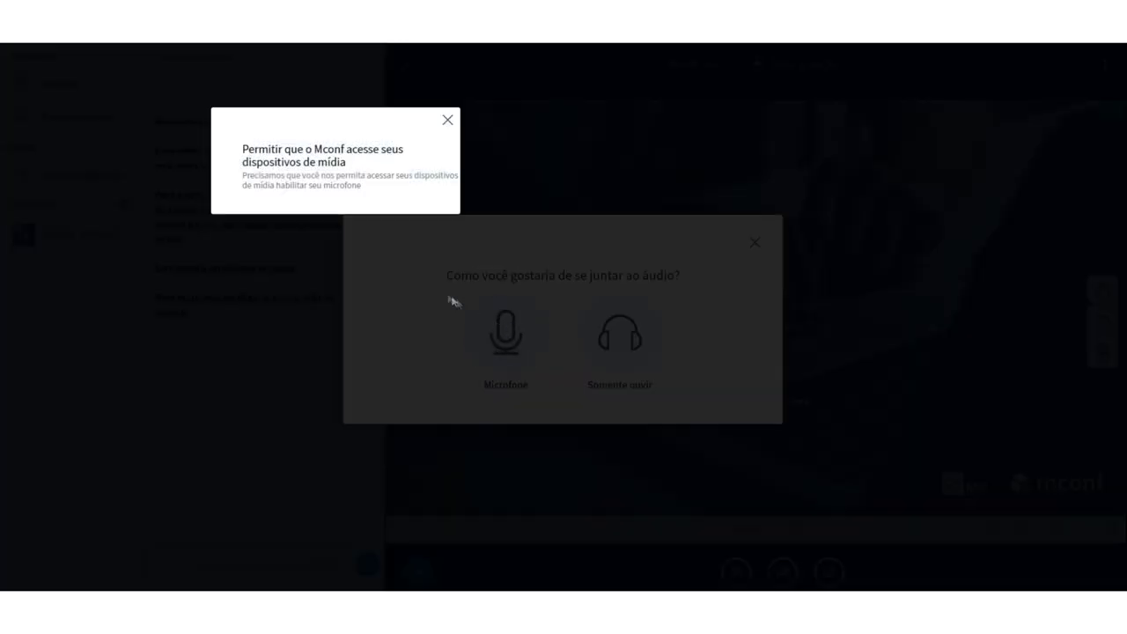
pyautogui.click(212, 112)
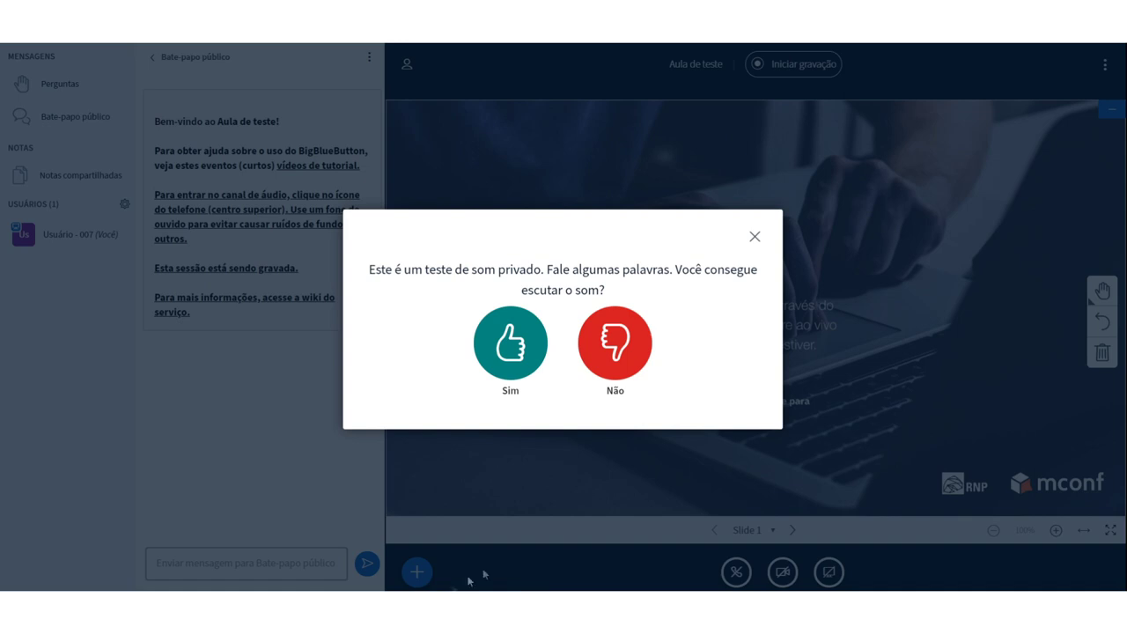
# - Report no sound in the private audio test, play the speaker test sound, and retry the test, answering Sim
pyautogui.click(599, 348)
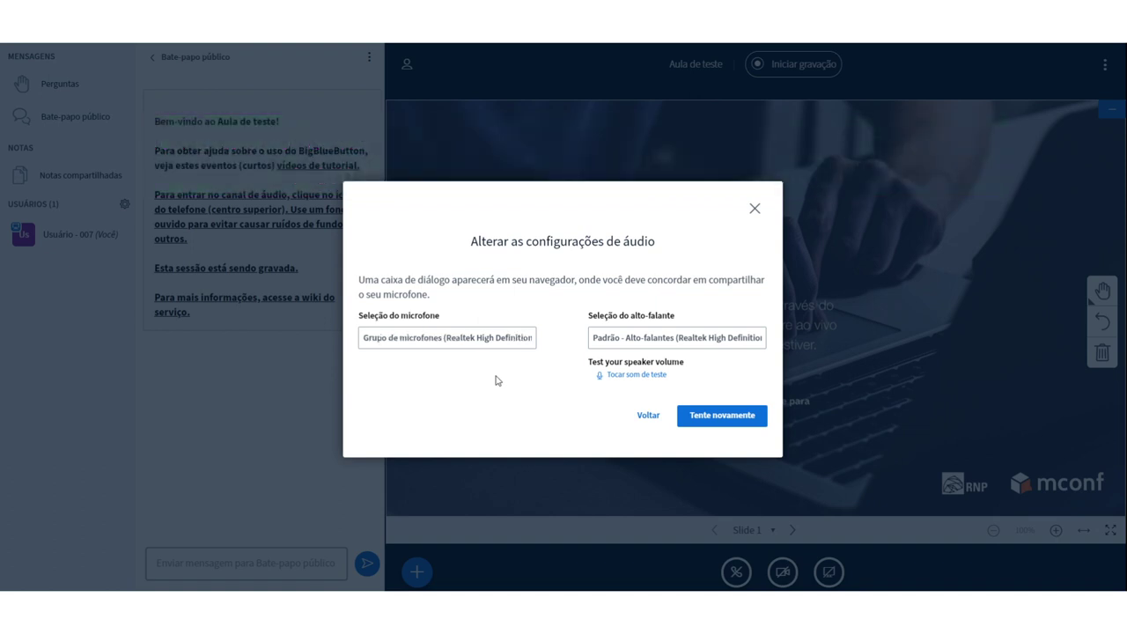
pyautogui.click(645, 374)
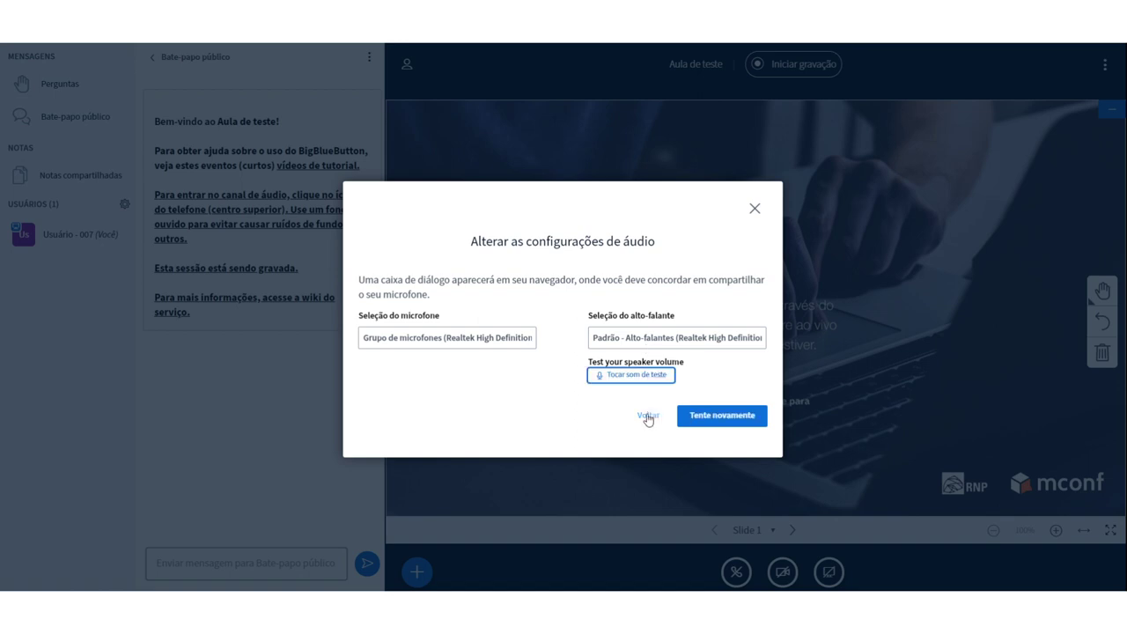
pyautogui.click(696, 419)
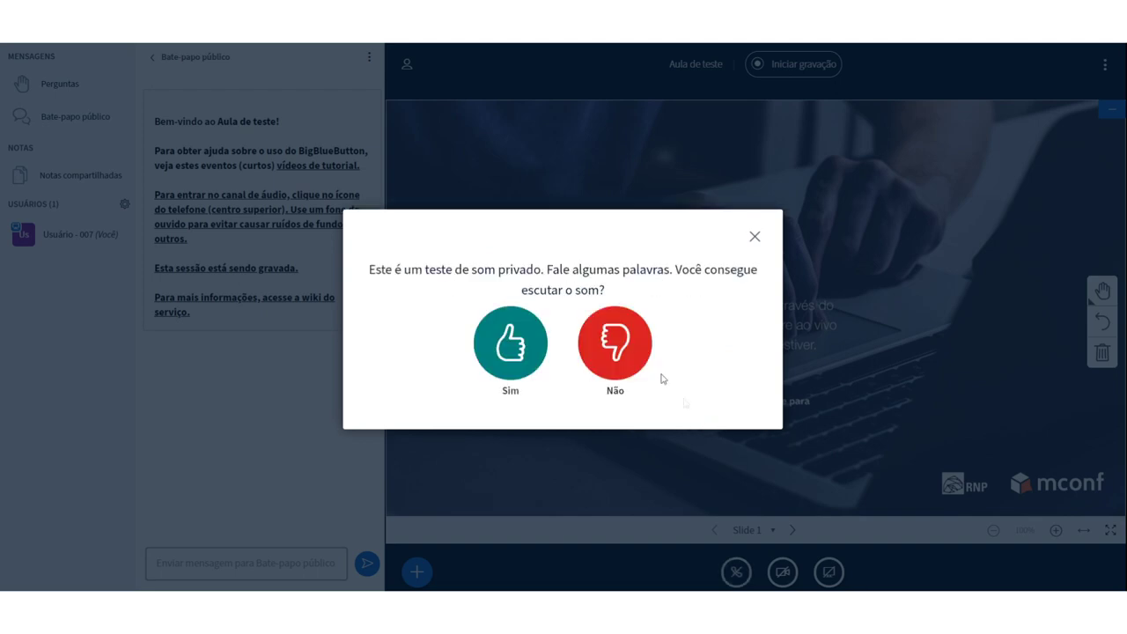
pyautogui.click(510, 343)
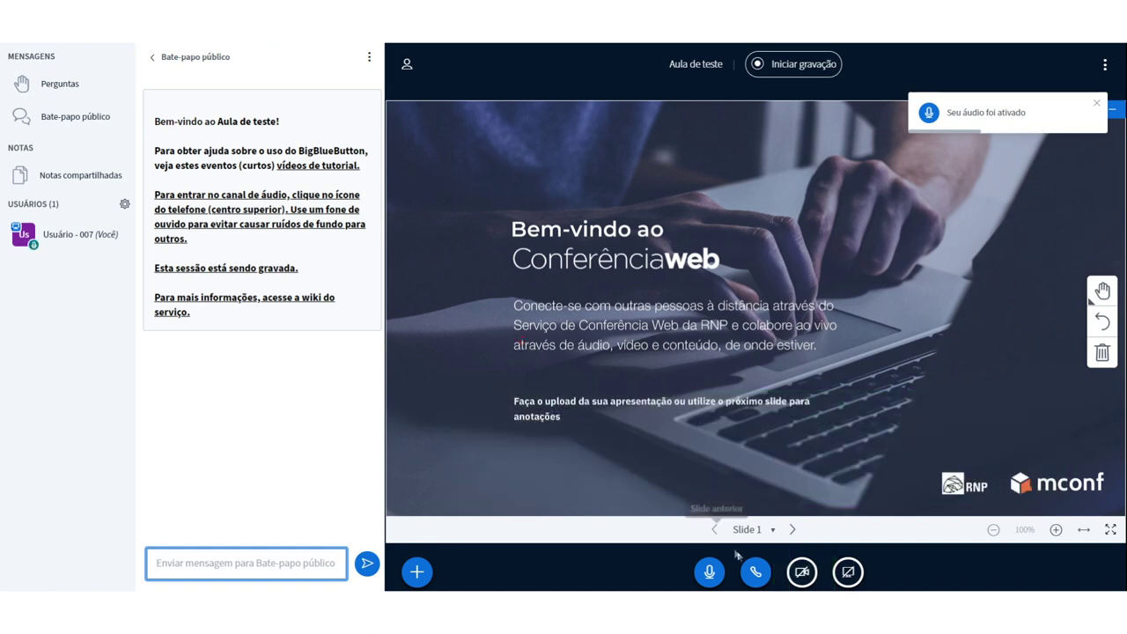
# - Share the webcam using the HD WebCam camera at medium quality
pyautogui.click(804, 576)
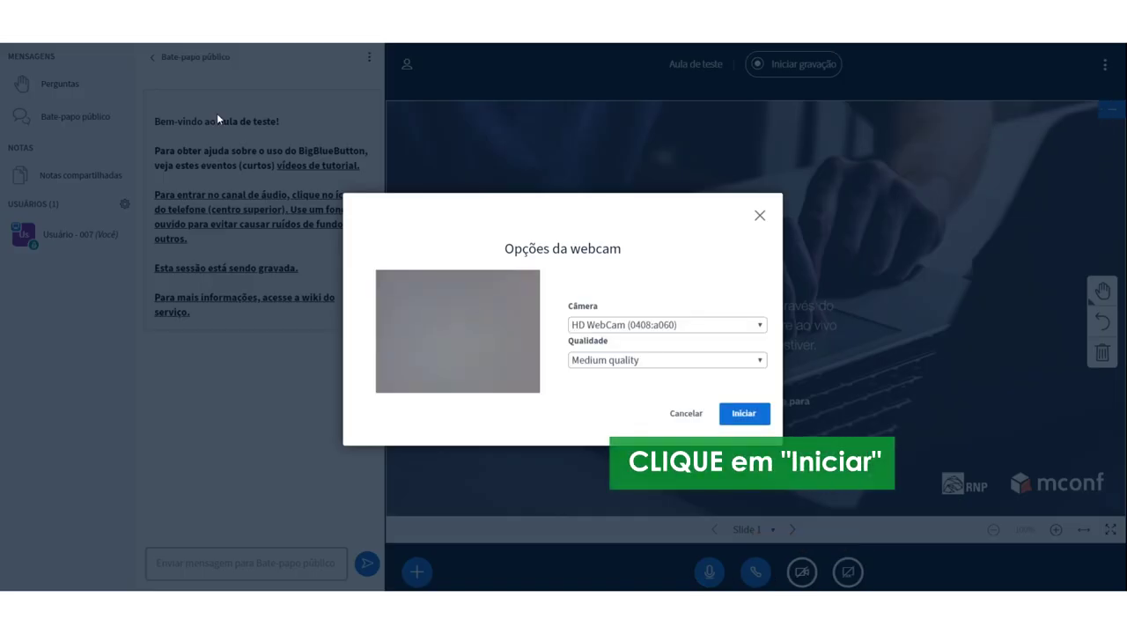
pyautogui.click(744, 413)
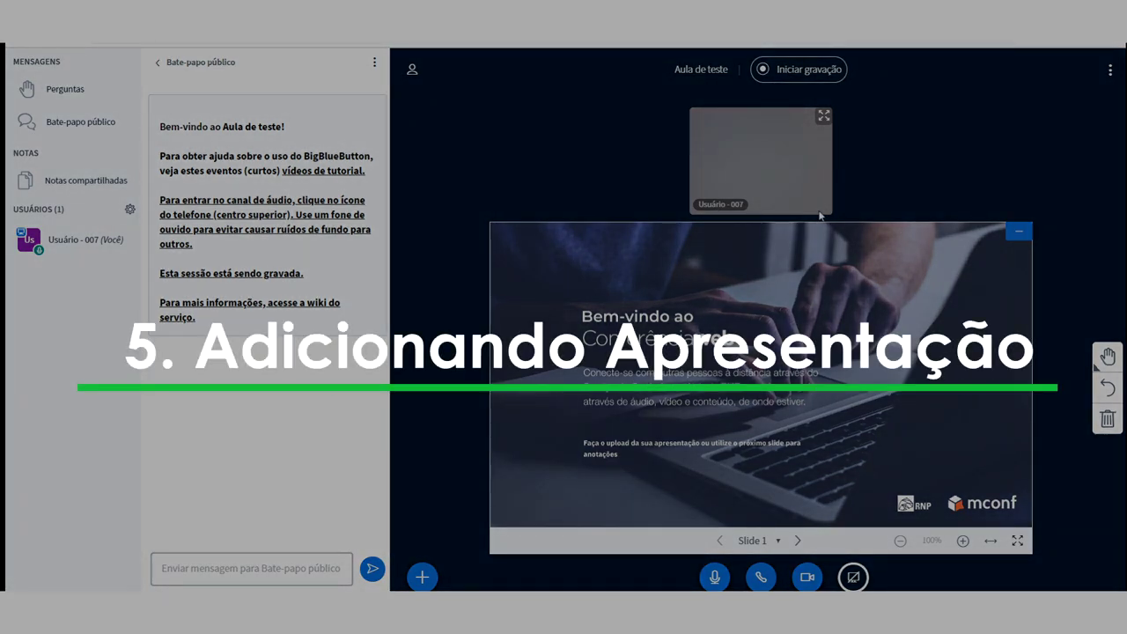
# - Upload Guia do estudante.pdf as the session's presentation and advance it to slide 2
pyautogui.click(423, 577)
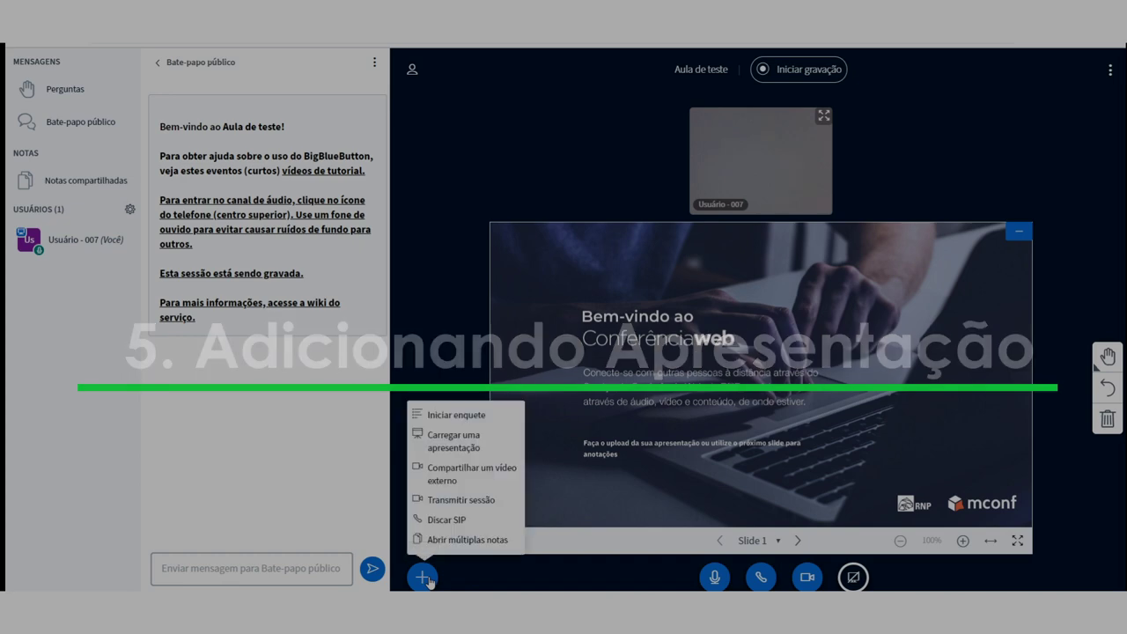
pyautogui.click(428, 581)
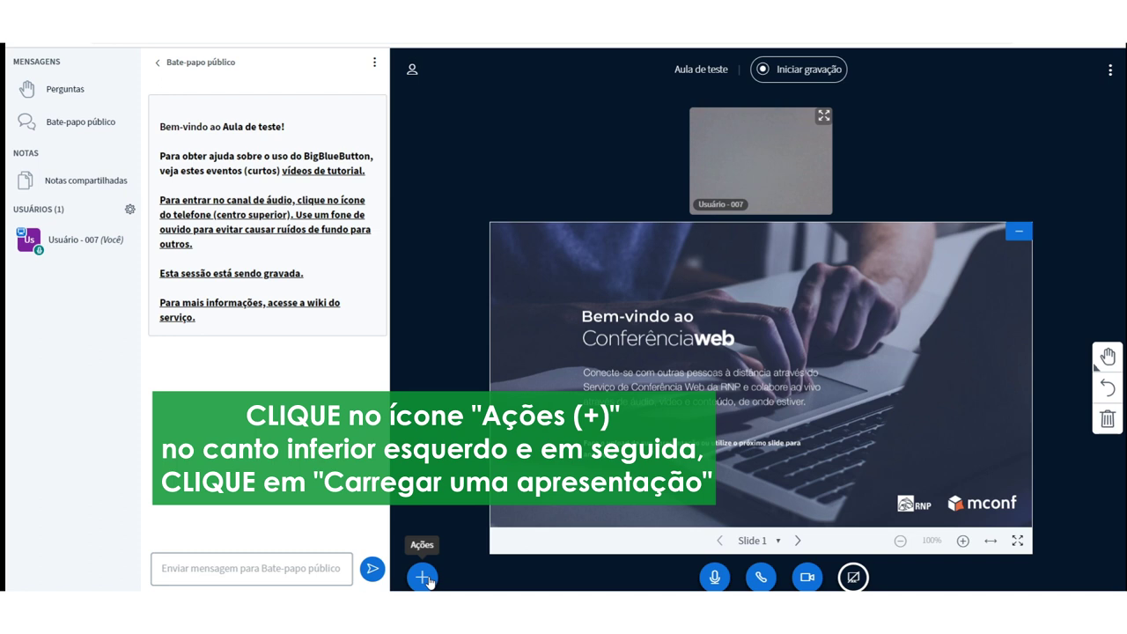
pyautogui.click(429, 581)
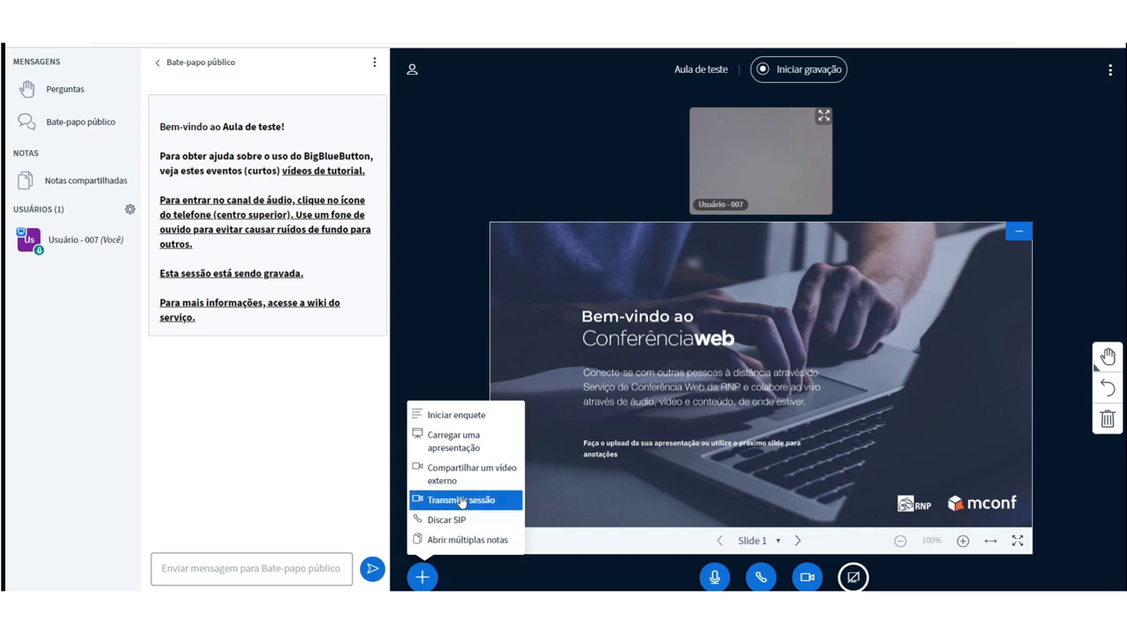
pyautogui.click(480, 450)
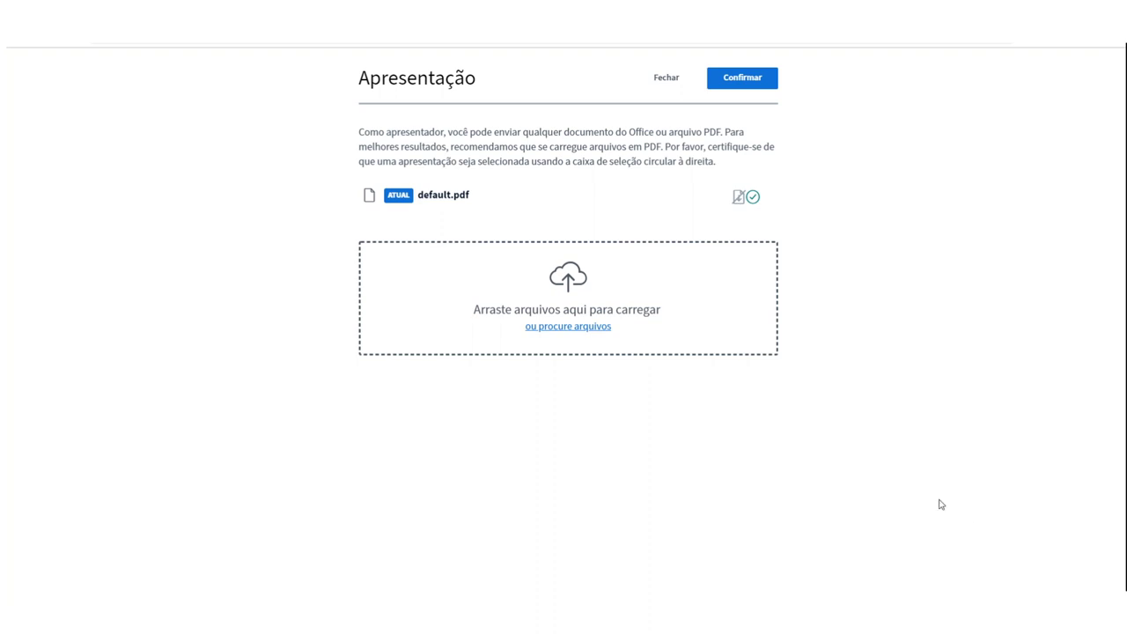
pyautogui.click(604, 328)
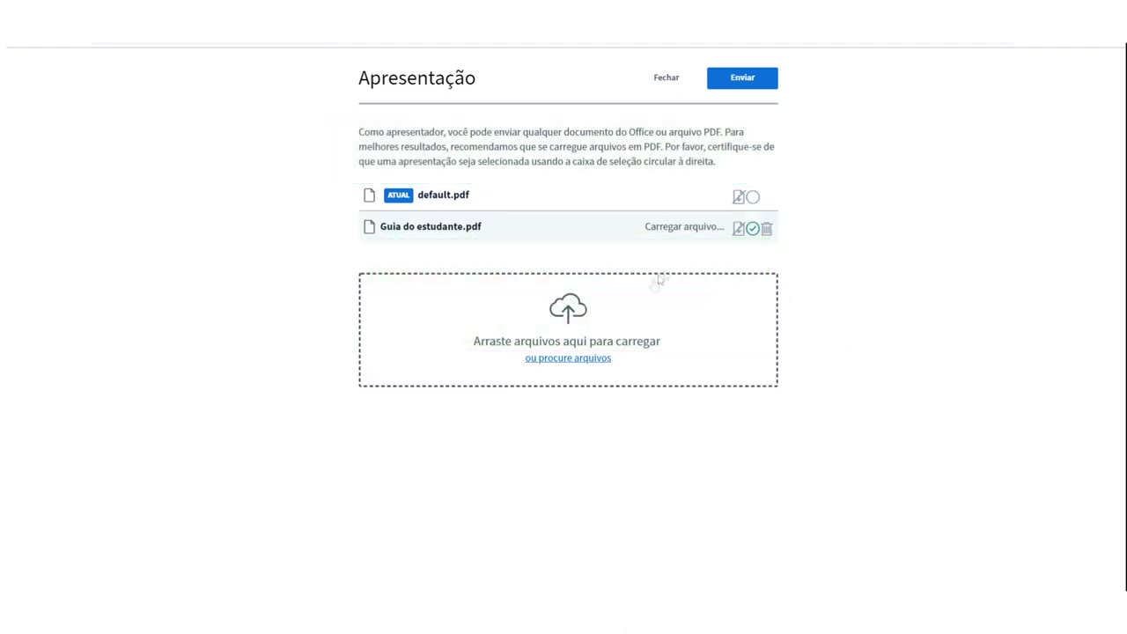
pyautogui.click(717, 82)
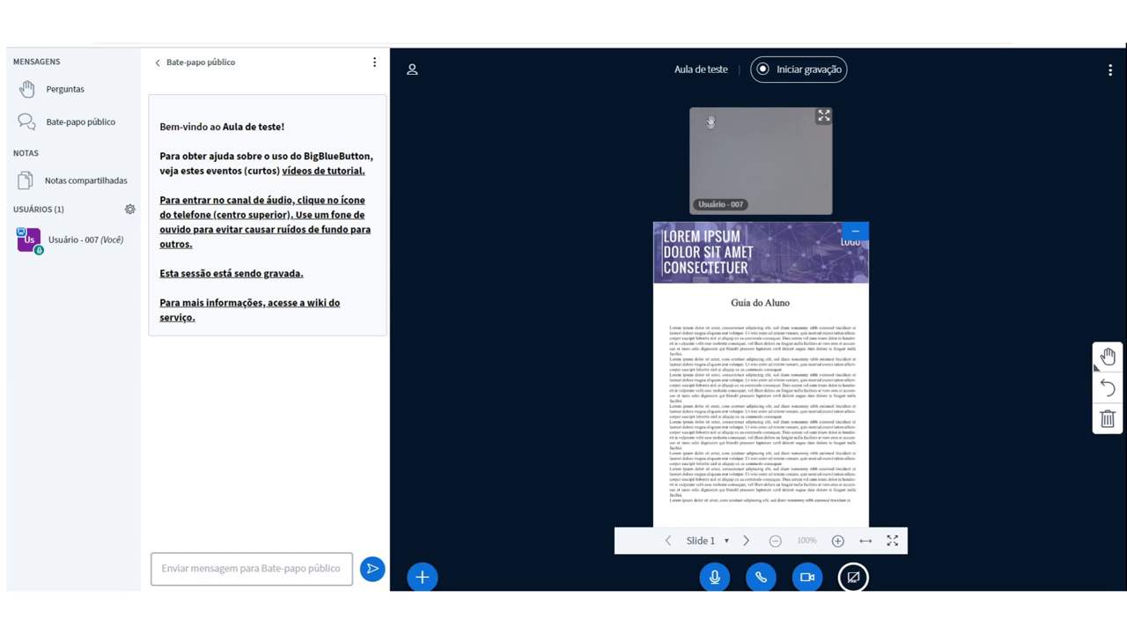
pyautogui.click(745, 541)
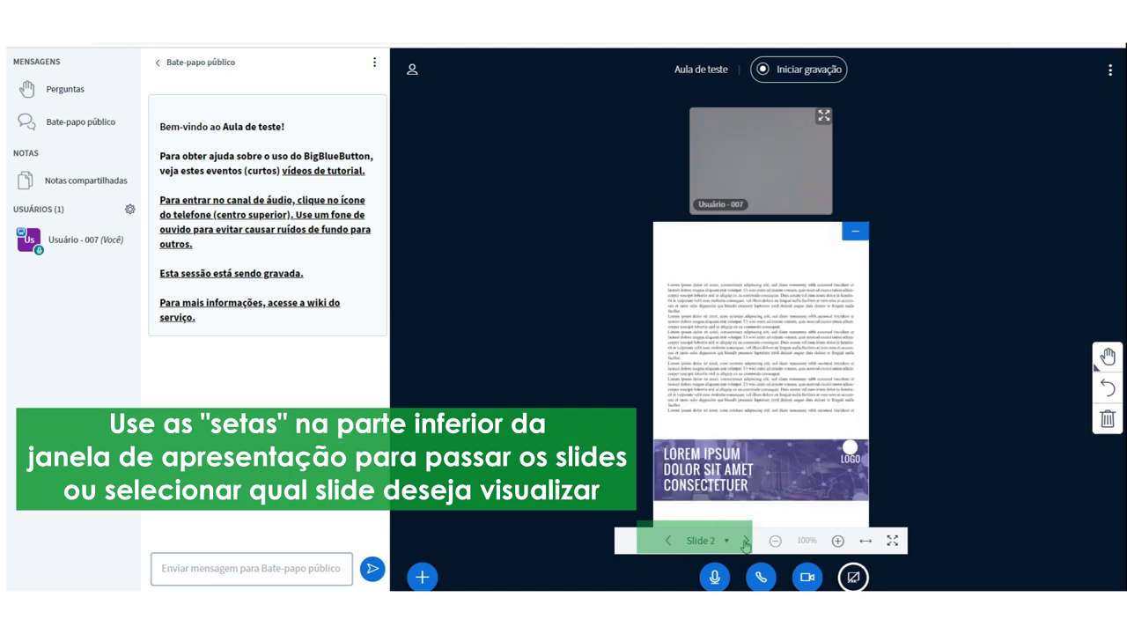
# - Advance the presentation to slide 3
pyautogui.click(745, 541)
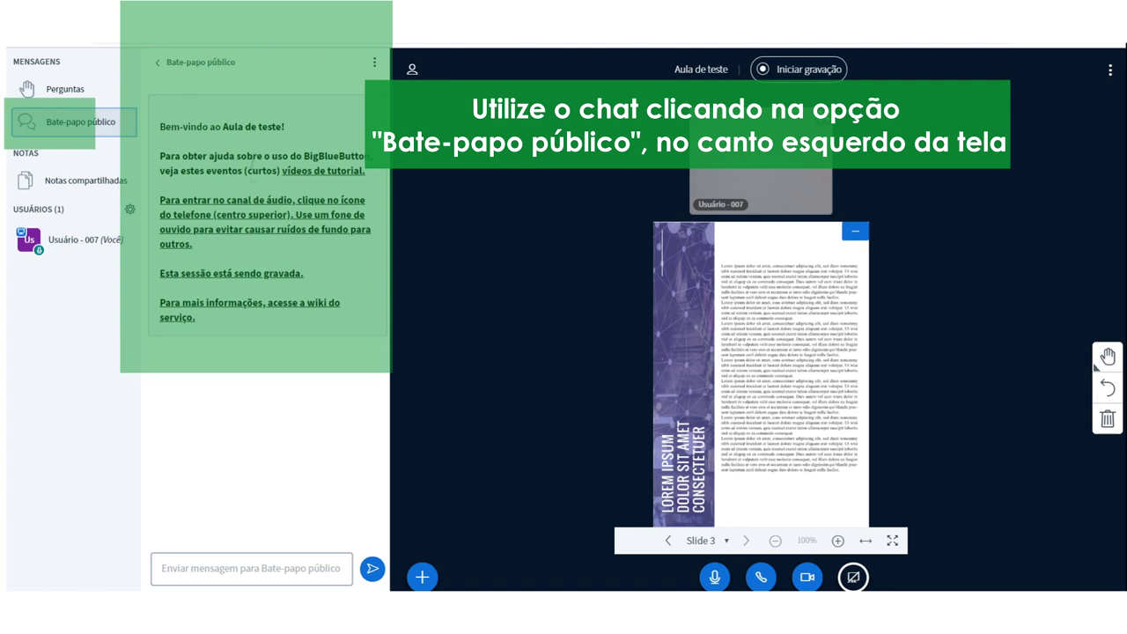
pyautogui.click(375, 62)
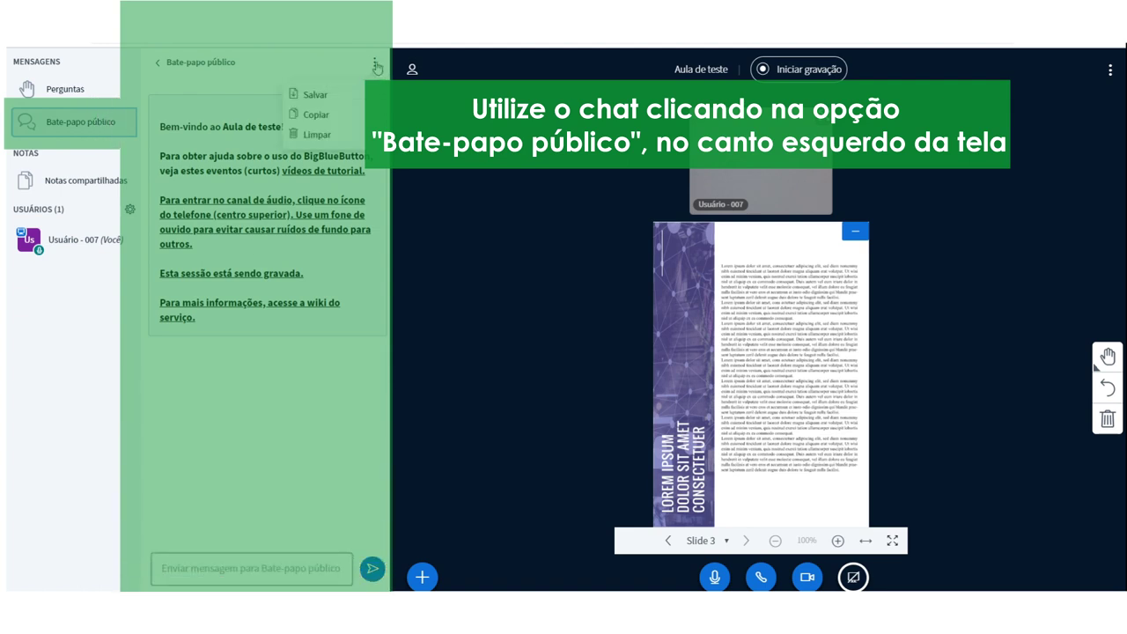
pyautogui.click(374, 62)
pyautogui.click(374, 62)
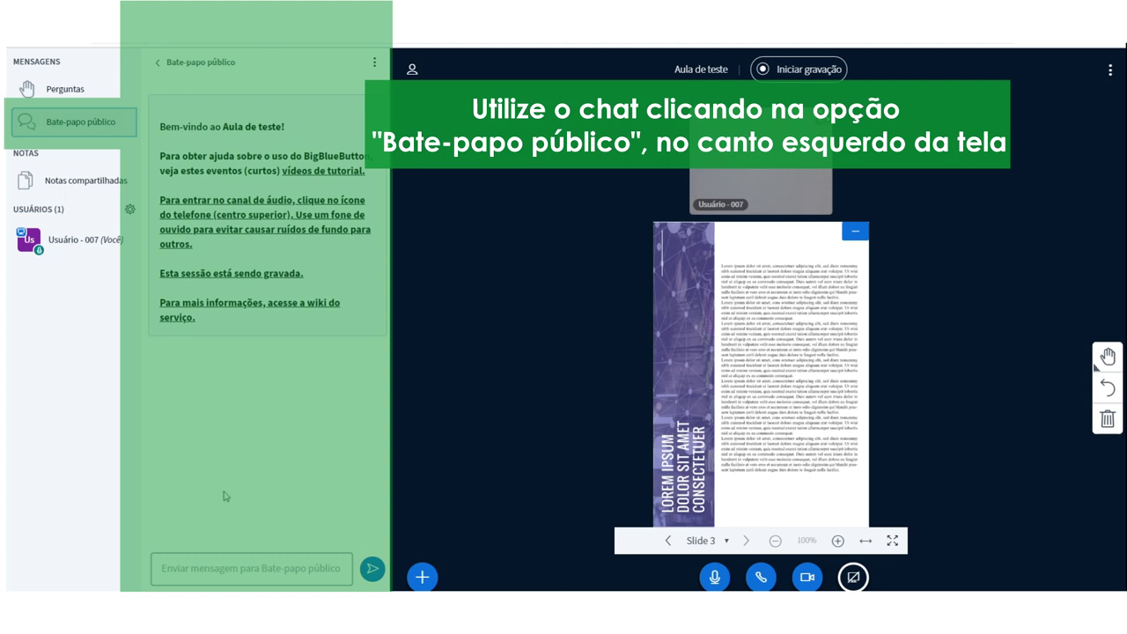
# - Send the message "olá! :)" in the public chat
pyautogui.click(226, 568)
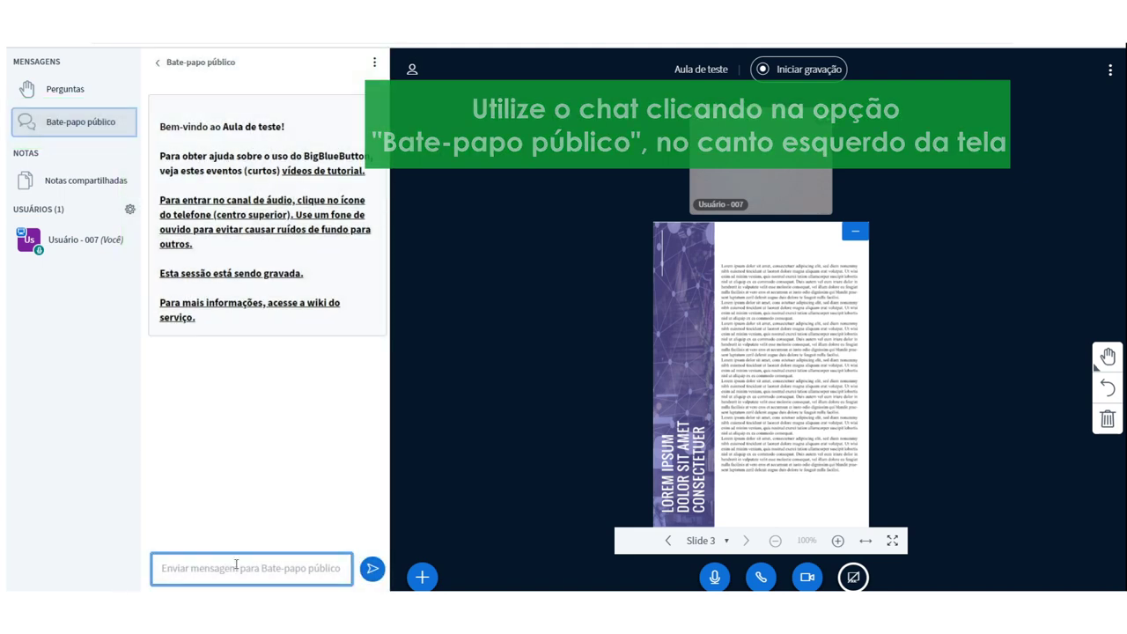
pyautogui.write('olá')
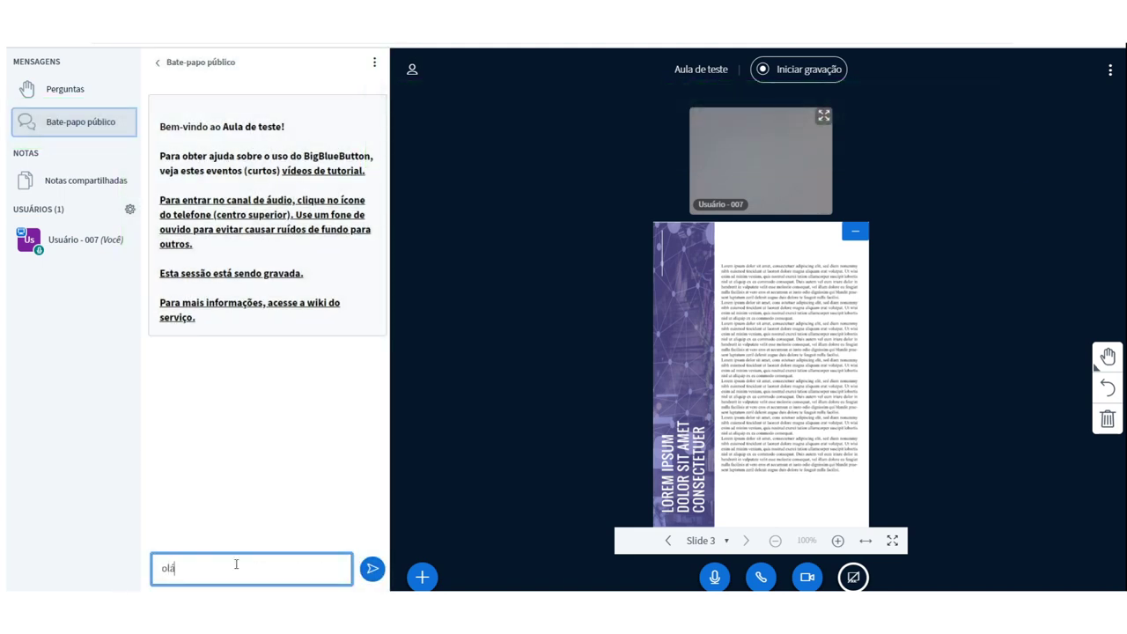
pyautogui.write('! :)')
pyautogui.click(374, 571)
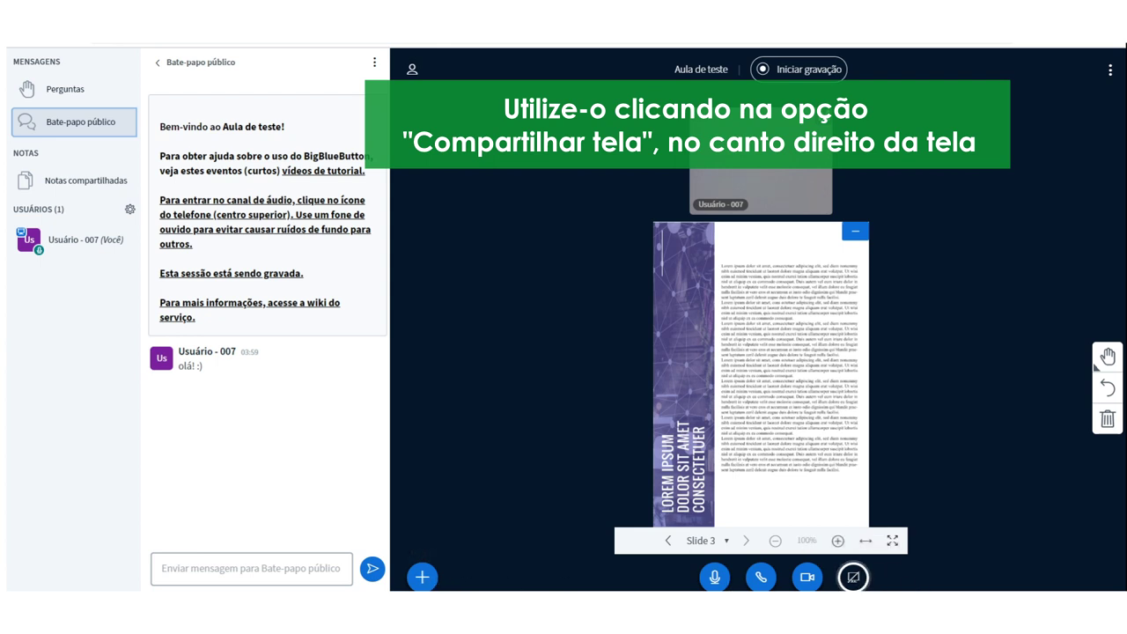
# - Share the screen with the session, choosing the application window Mconf - Aula de teste as the source
pyautogui.click(853, 578)
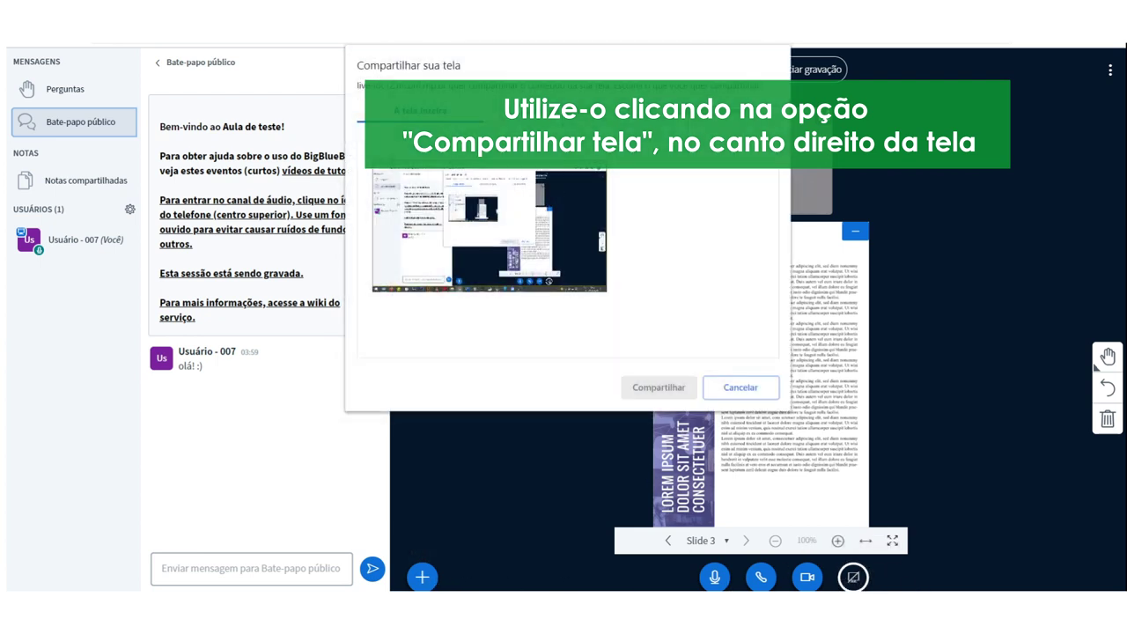
pyautogui.click(546, 111)
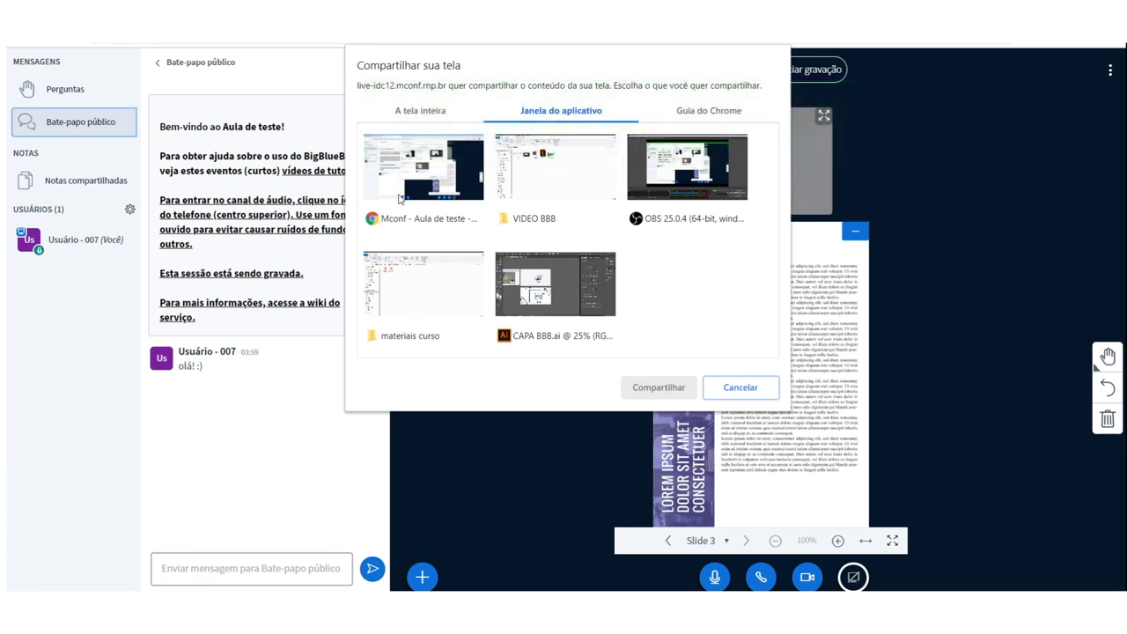
pyautogui.click(448, 193)
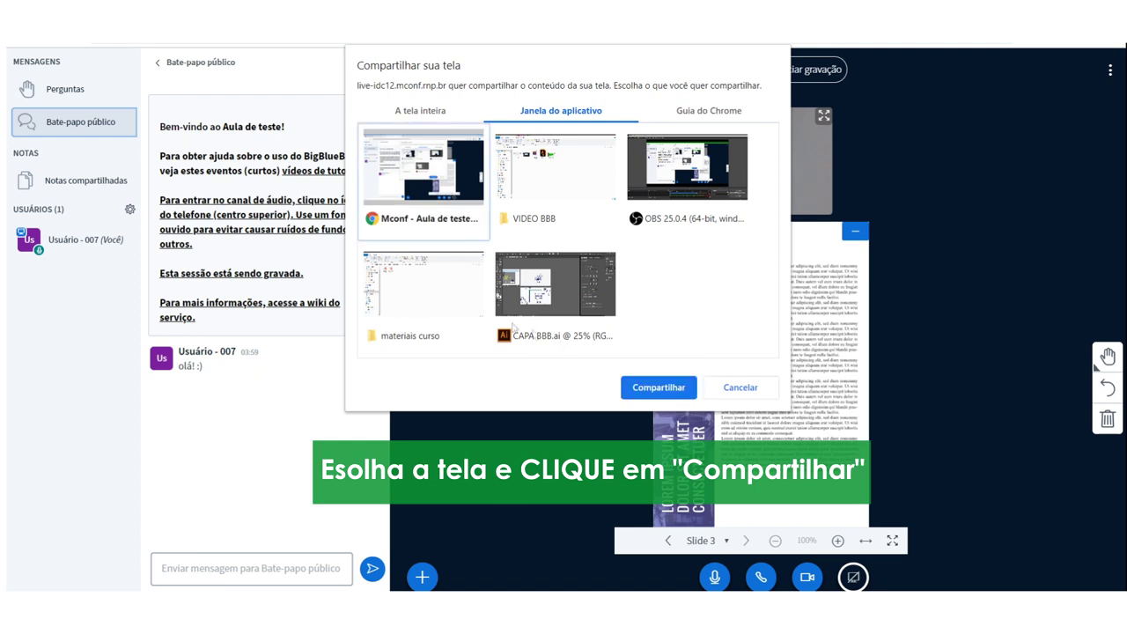
pyautogui.click(685, 390)
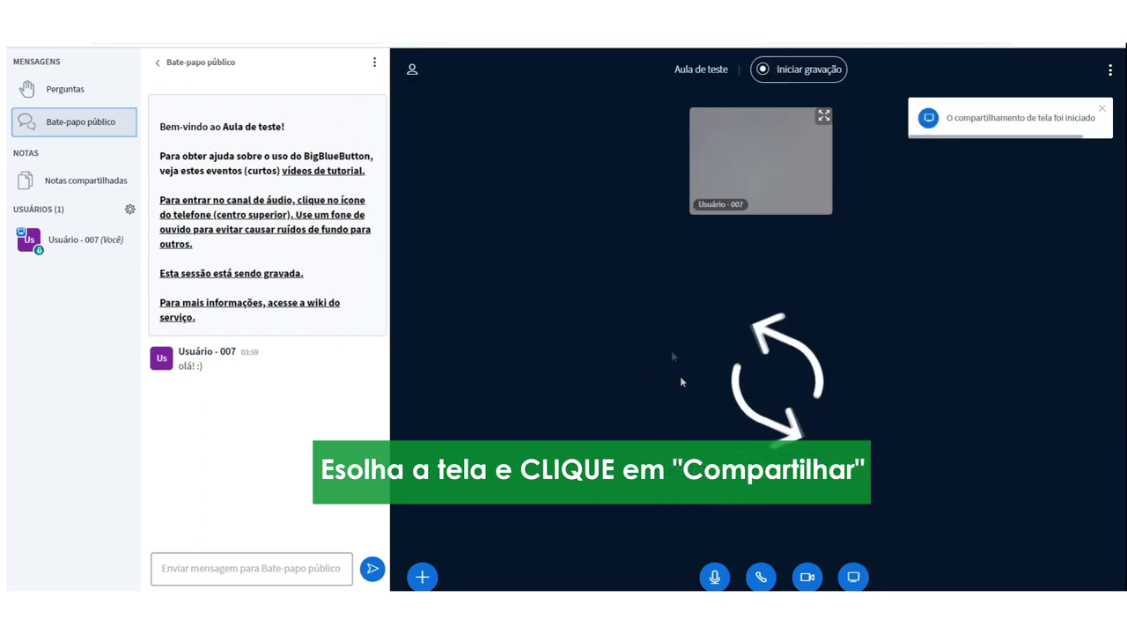